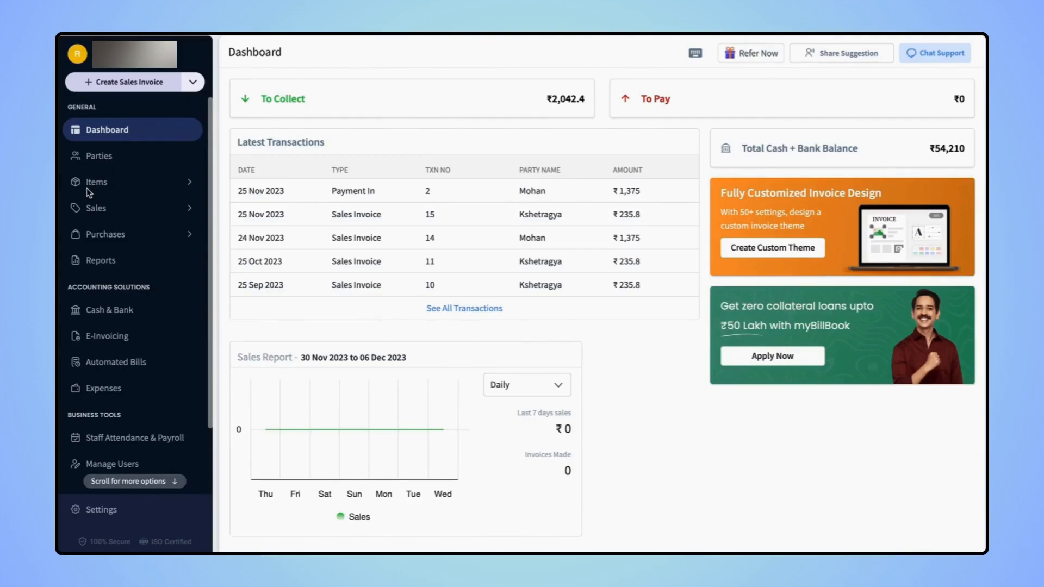
Show the Items inventory table from the sidebar
click(97, 185)
click(96, 185)
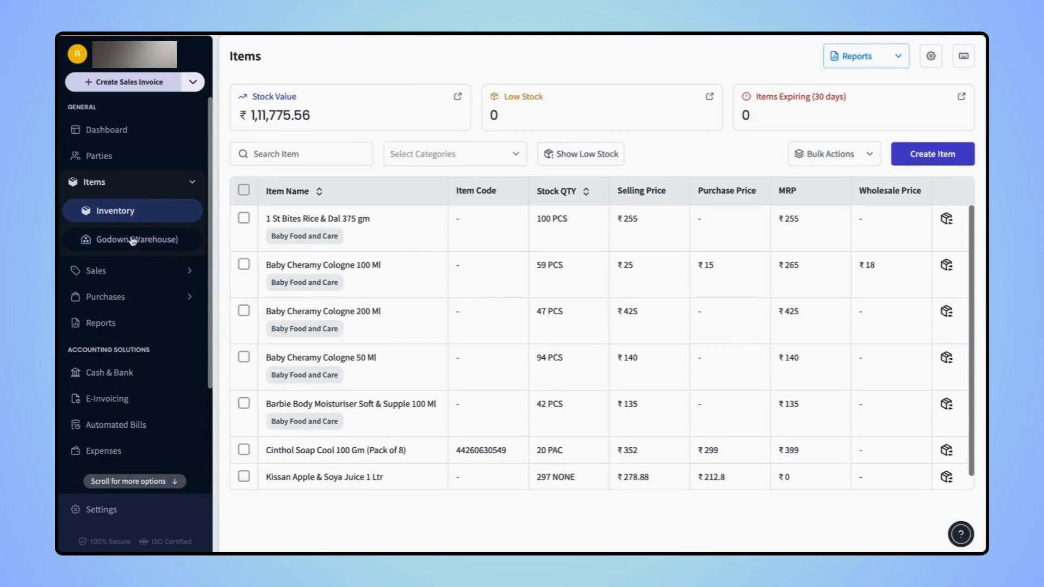
Show Jayanagar Godown's stock in Godown Management
click(132, 241)
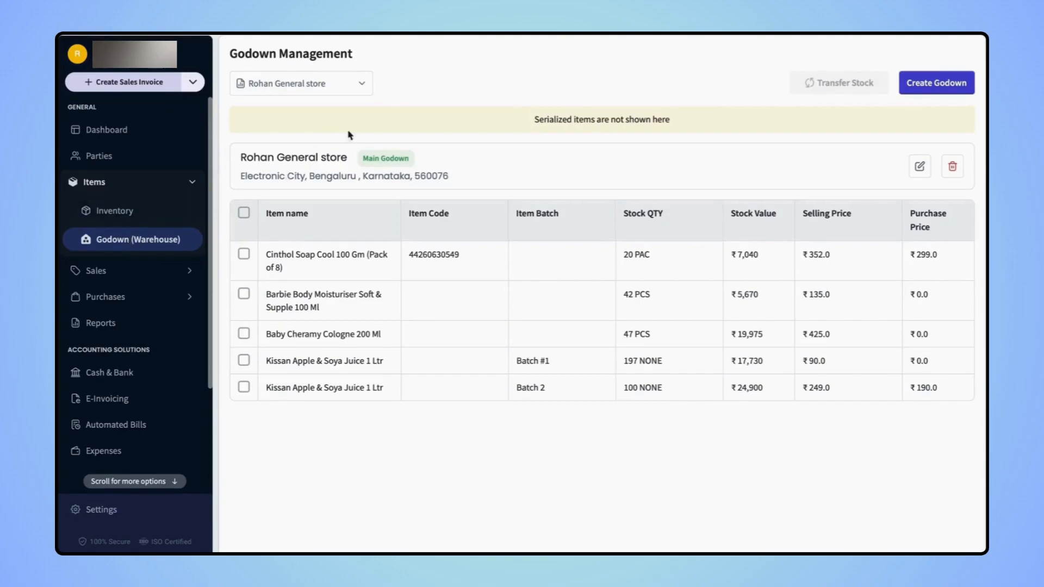
click(363, 90)
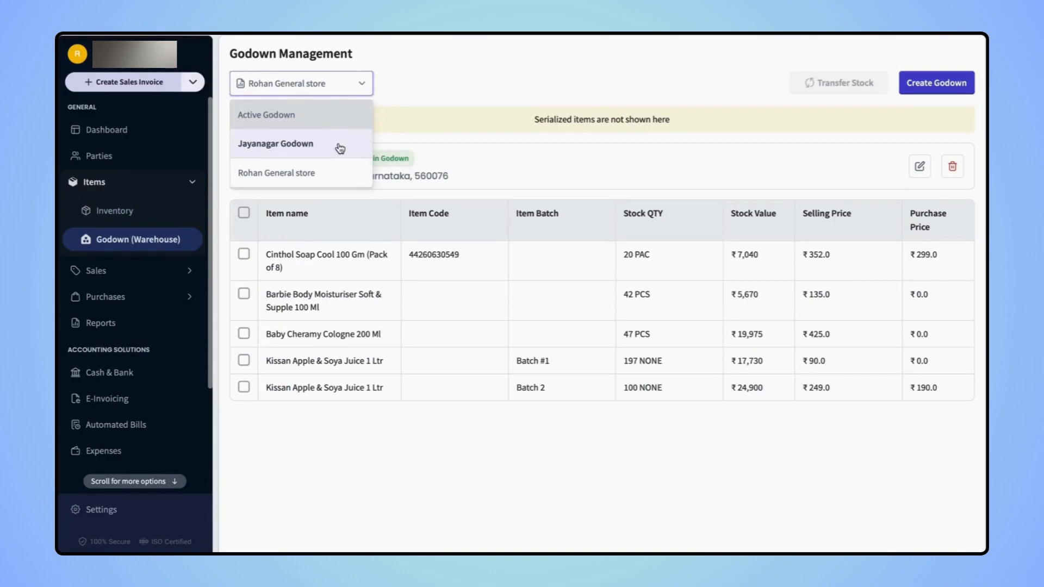
click(313, 157)
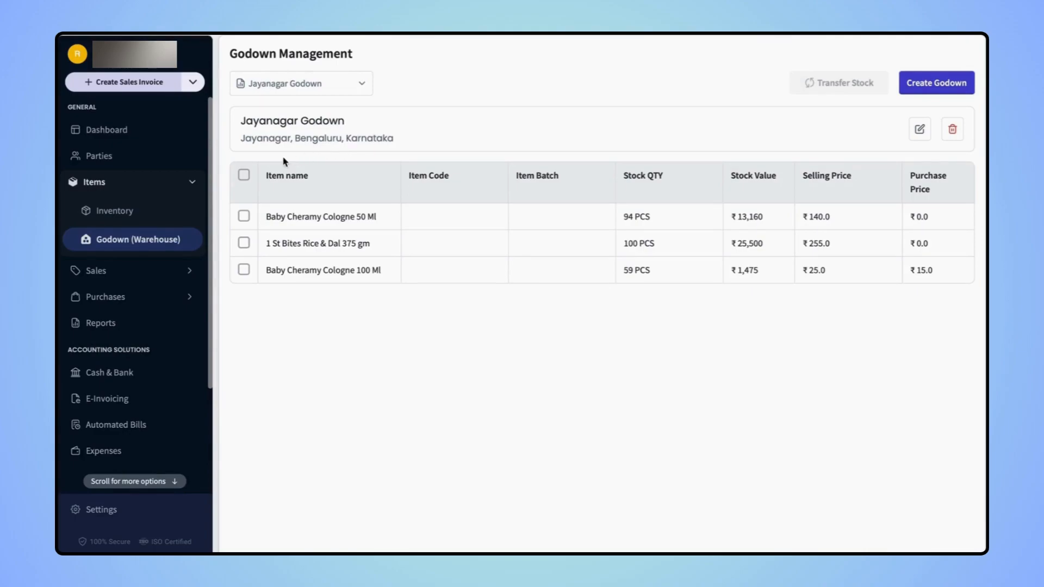
Select all three Jayanagar Godown items and begin a Transfer Stock out of it
click(243, 176)
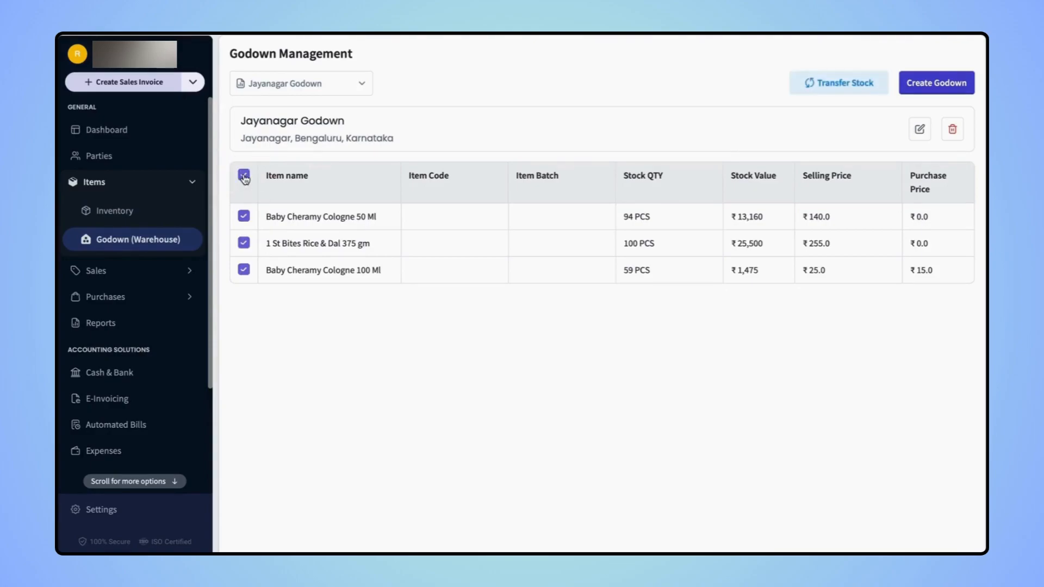
click(848, 92)
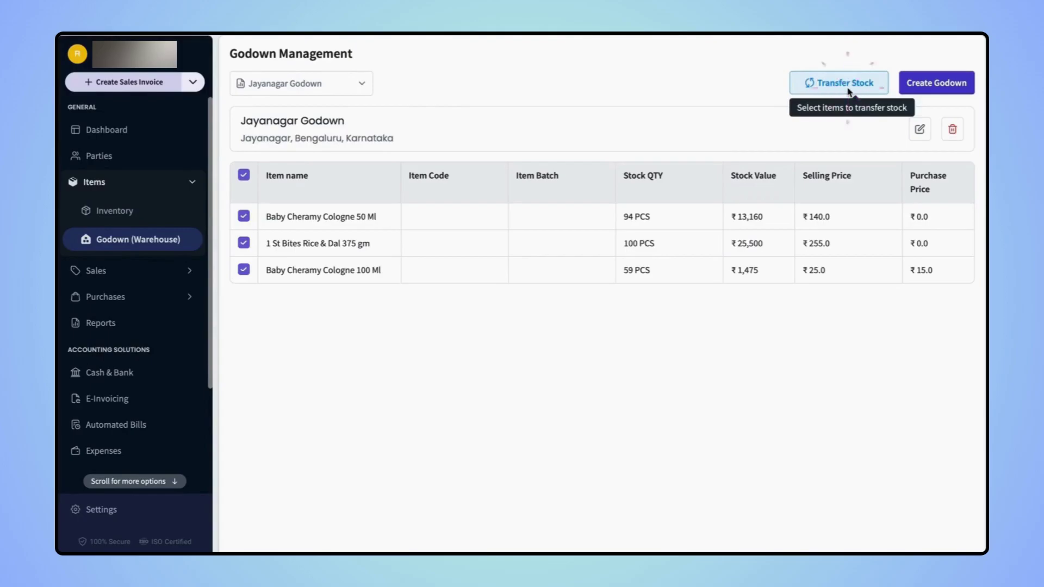
click(847, 91)
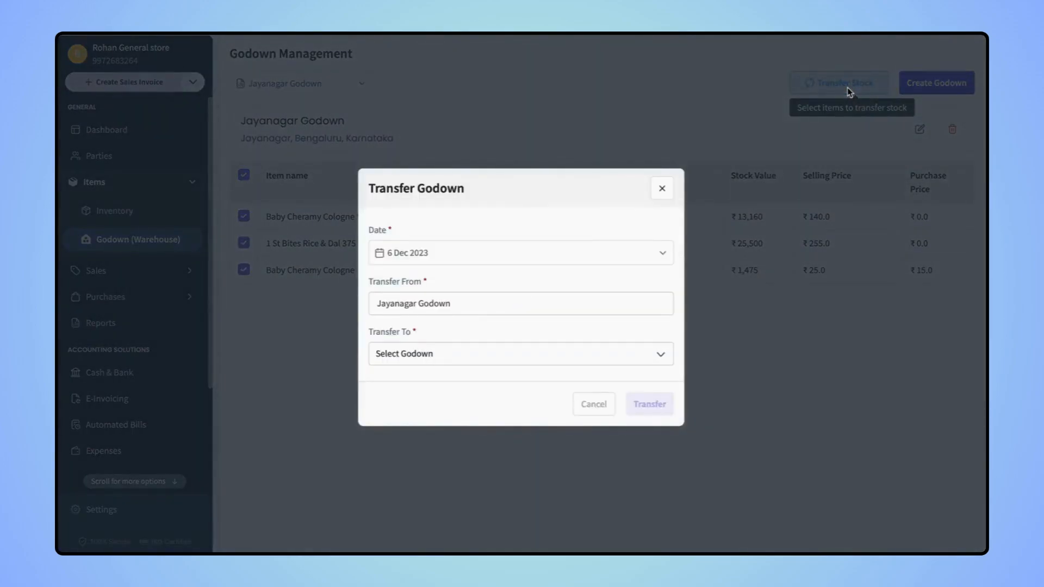
Transfer the selected stock to Rohan General store and dismiss the success message
click(434, 352)
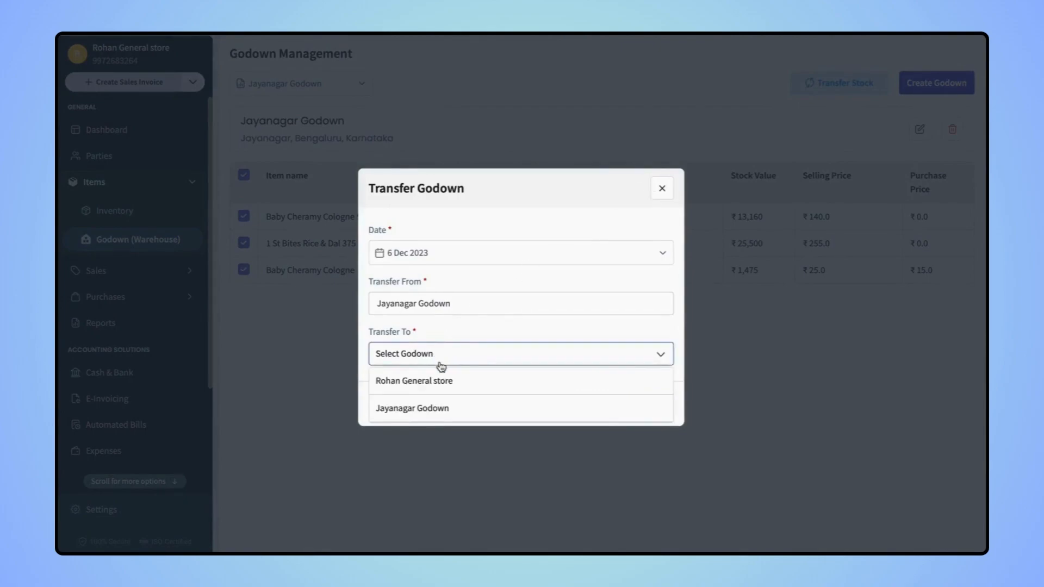
click(429, 380)
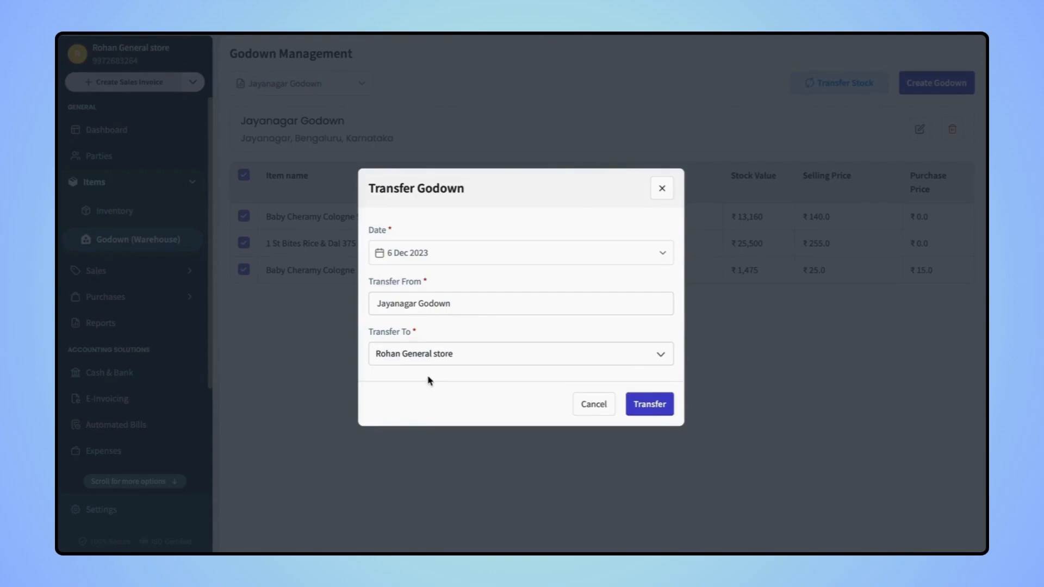
click(643, 404)
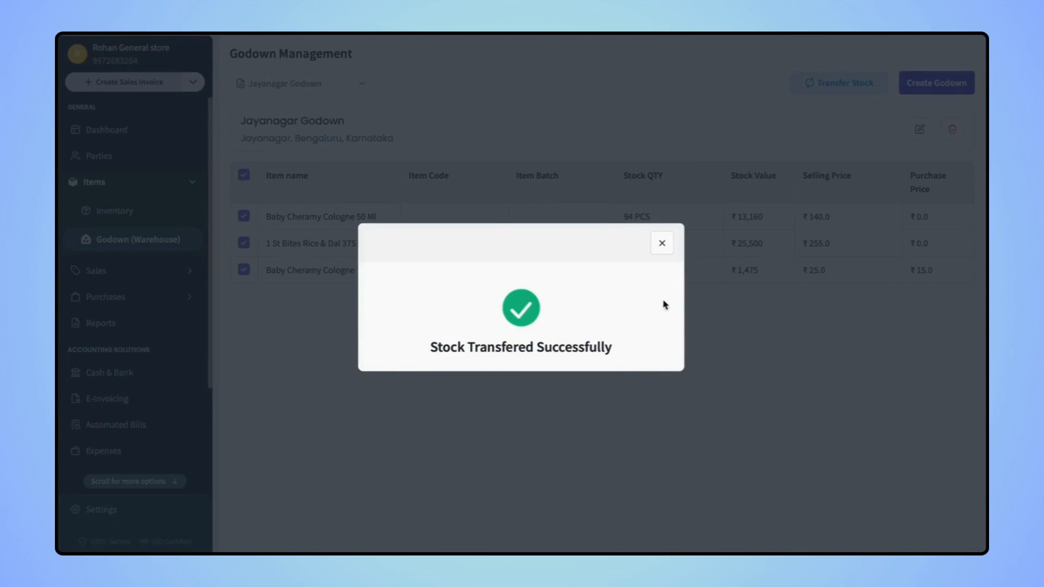
click(661, 244)
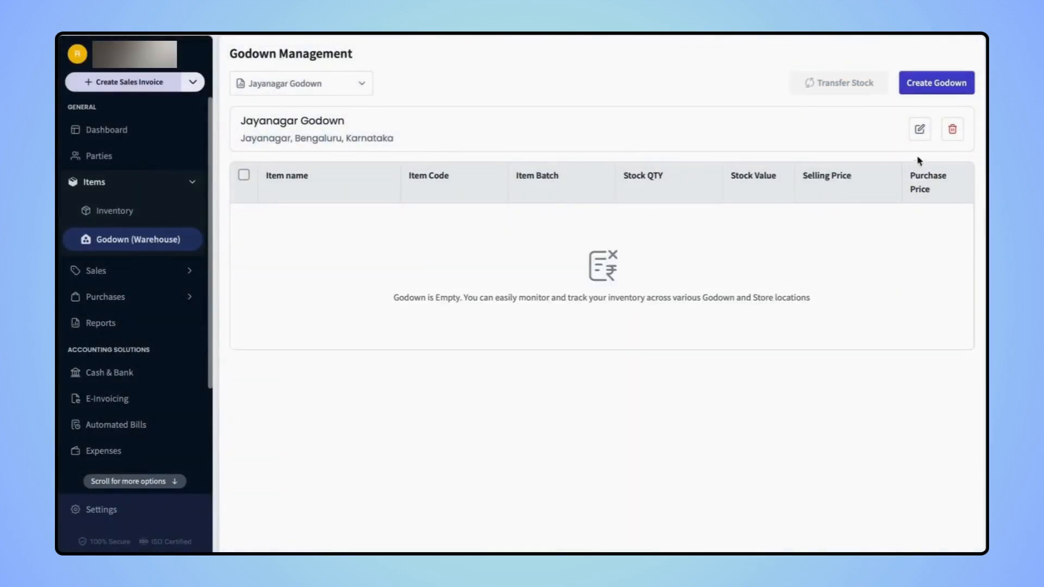
Delete Jayanagar Godown via its trash icon and confirm with Yes, Delete
click(953, 132)
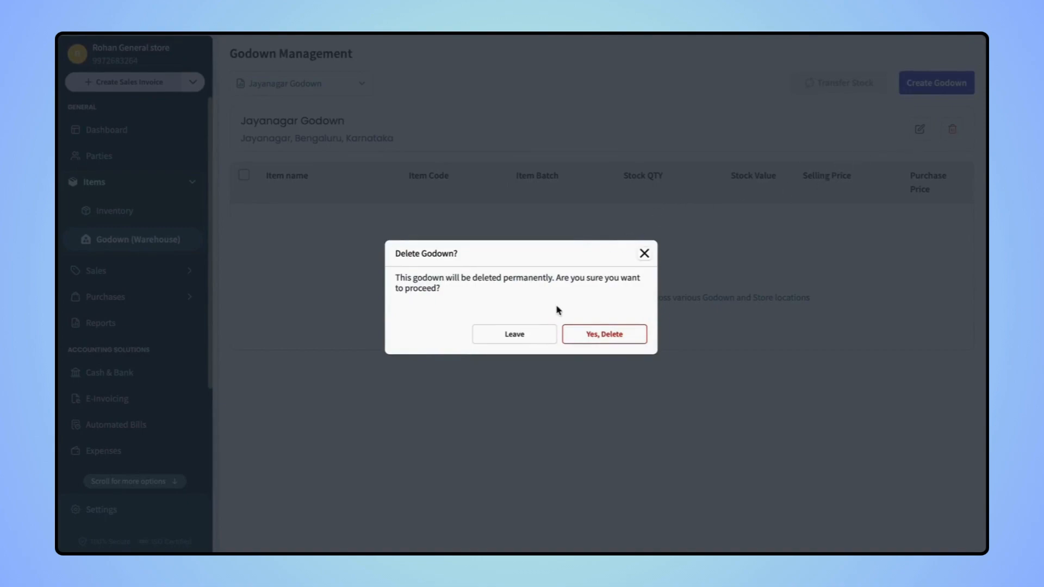
click(607, 340)
click(607, 340)
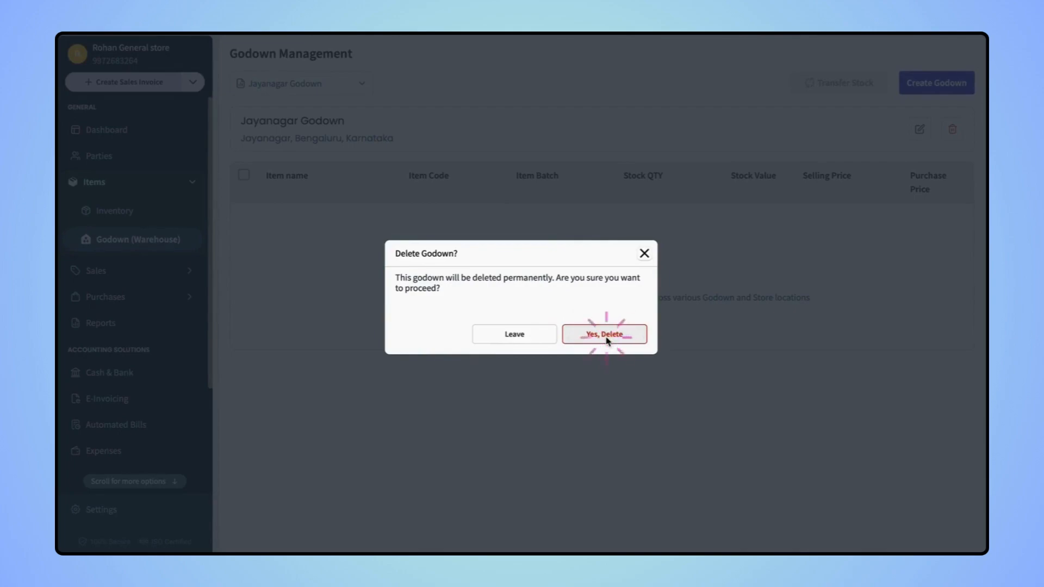
click(607, 340)
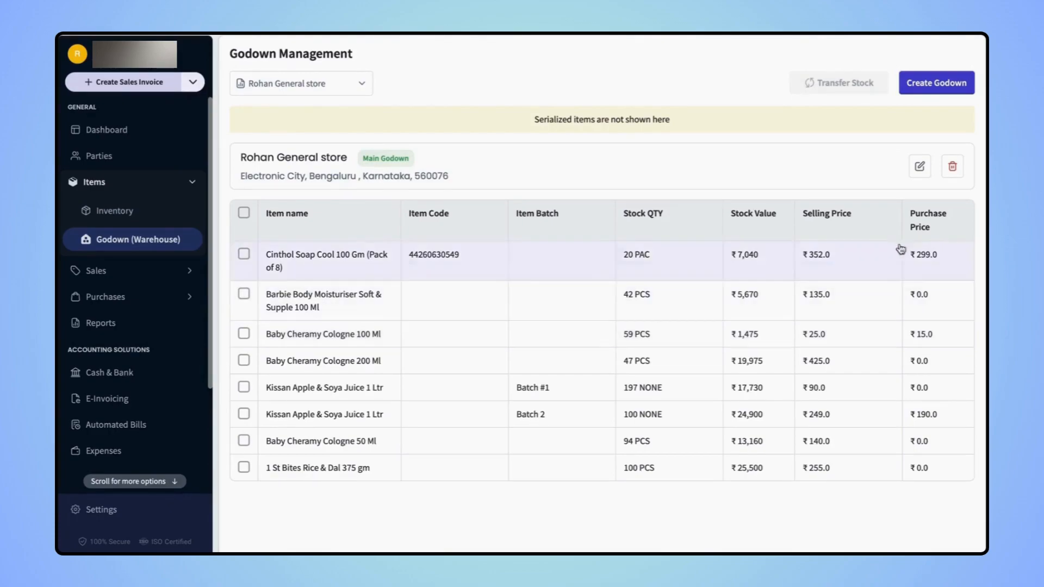
click(954, 171)
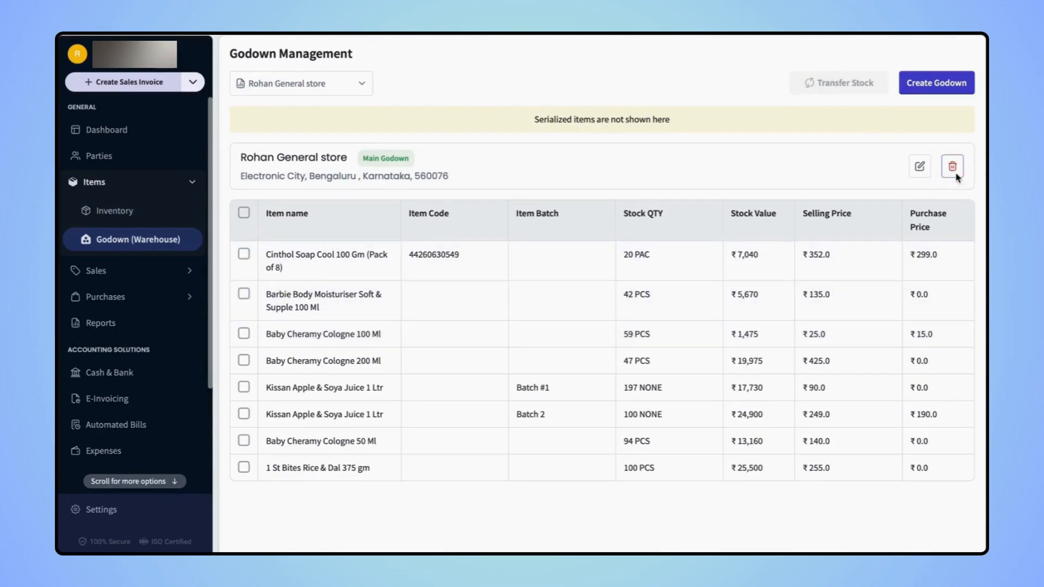